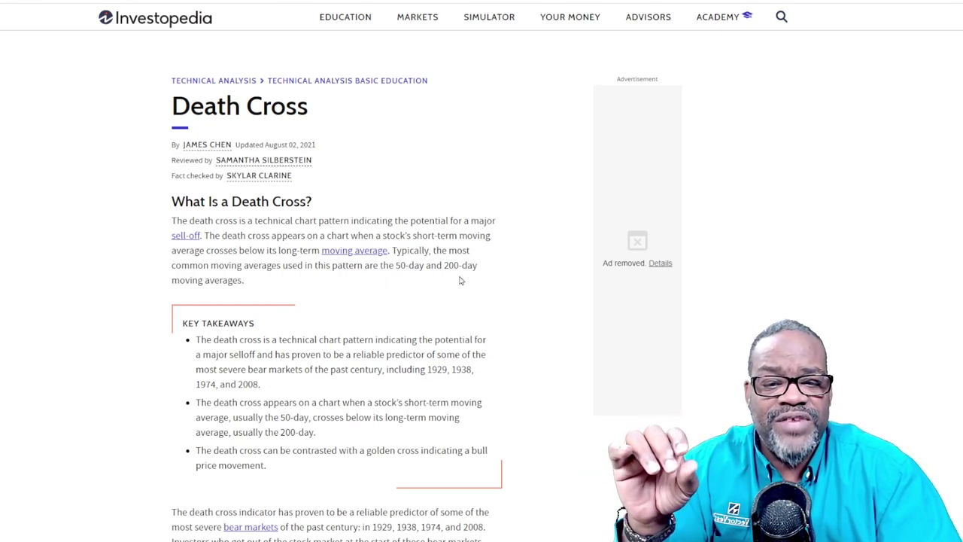
- Scroll down through the Investopedia death cross definition before returning to the VVC graph
scroll(463, 301, "down", 3)
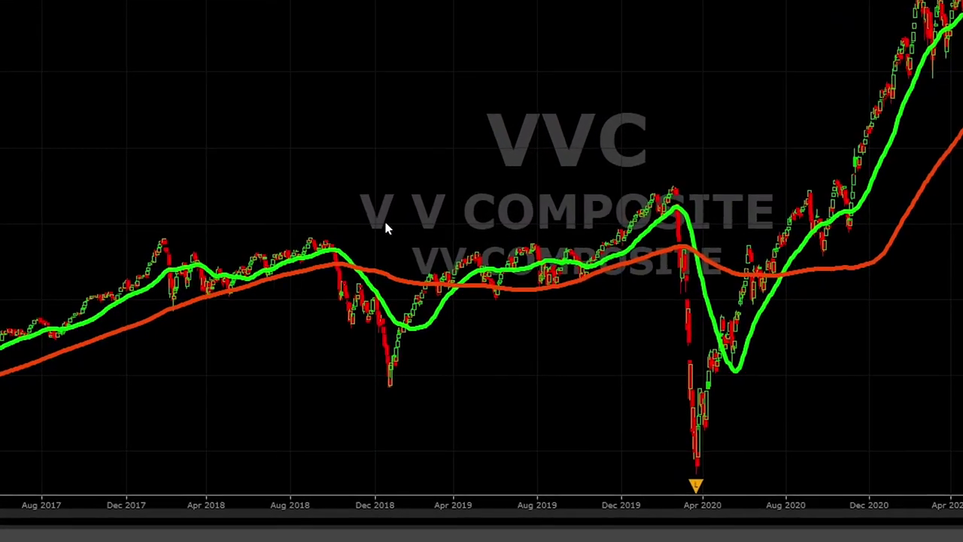
- Place the date line at 11/12/2018, where the green average drops below the red
left_click(386, 216)
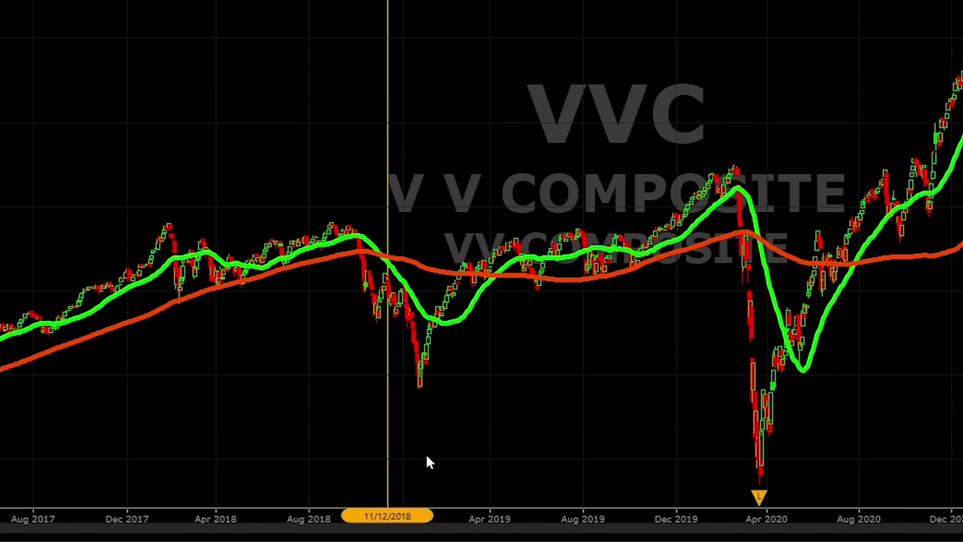
mouse_move(420, 391)
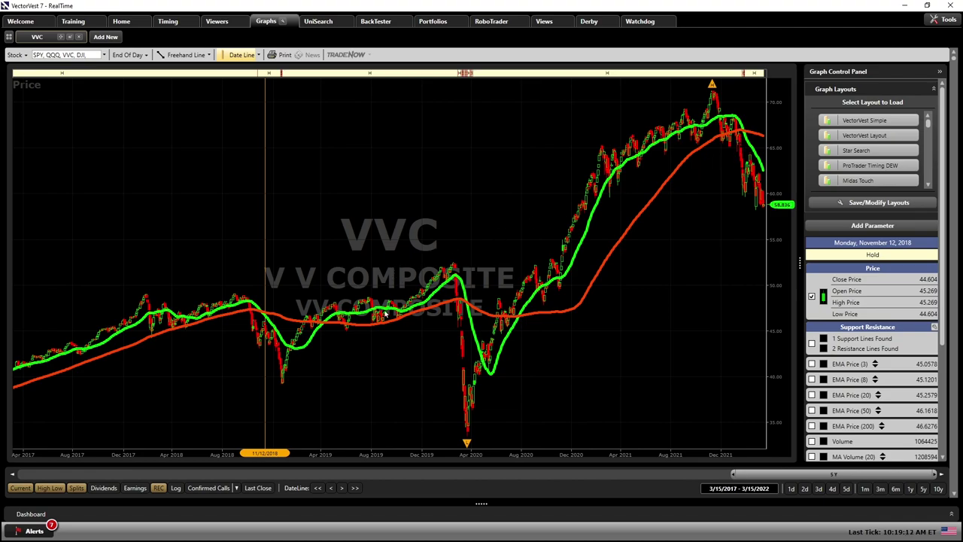
- Turn on the confirmed buy and sell call markers across the VVC price chart
left_click(211, 487)
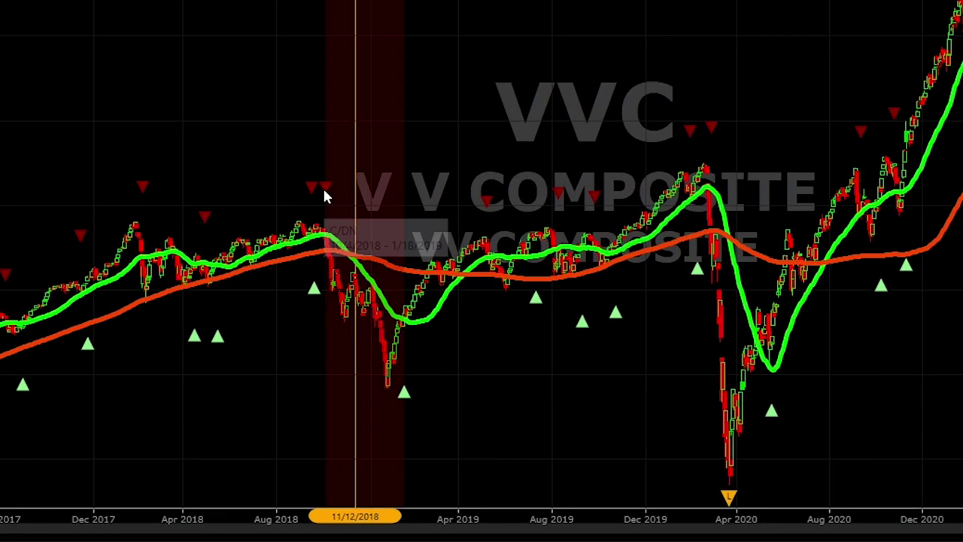
mouse_move(249, 280)
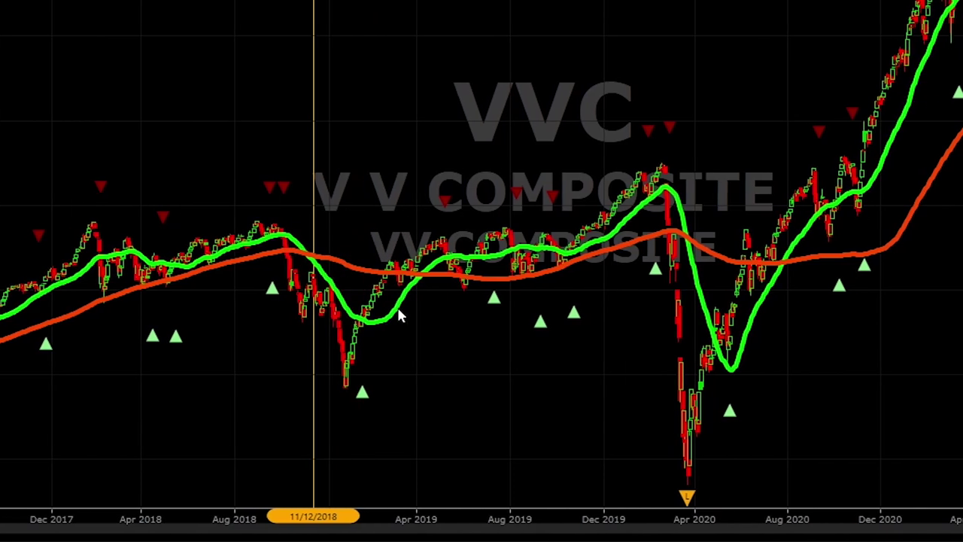
mouse_move(565, 128)
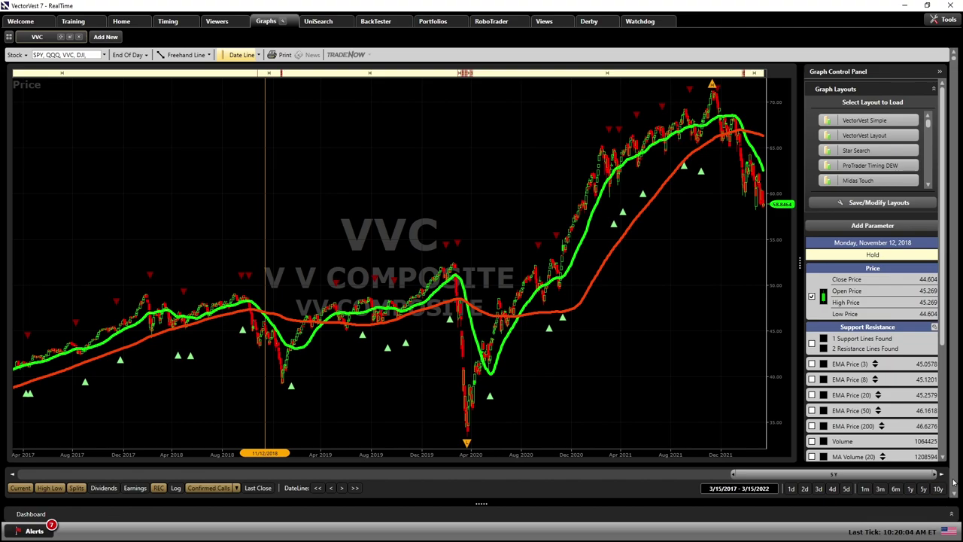
- Step the graph to SPY and then DJI, with the date line moved to 12/11/2018
key("Up")
key("Up")
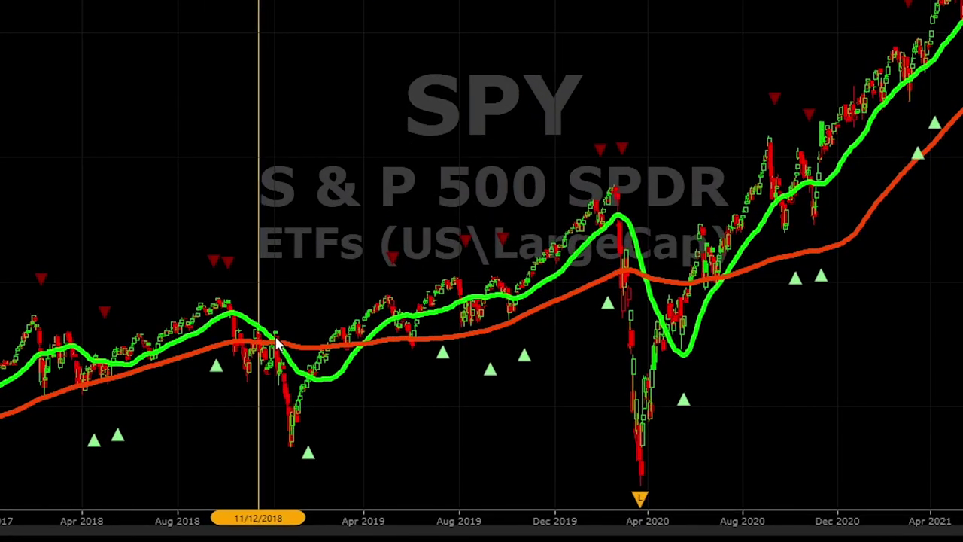
left_click(279, 334)
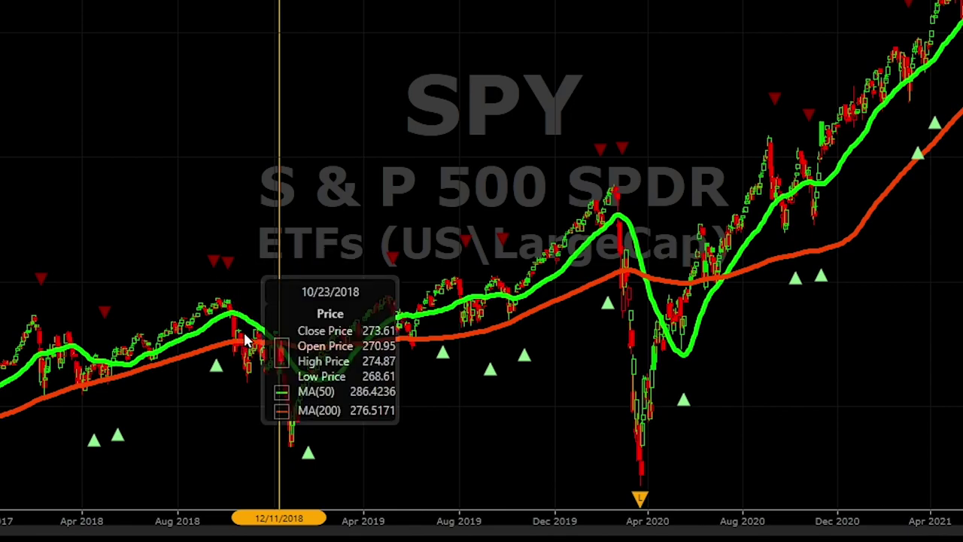
mouse_move(246, 341)
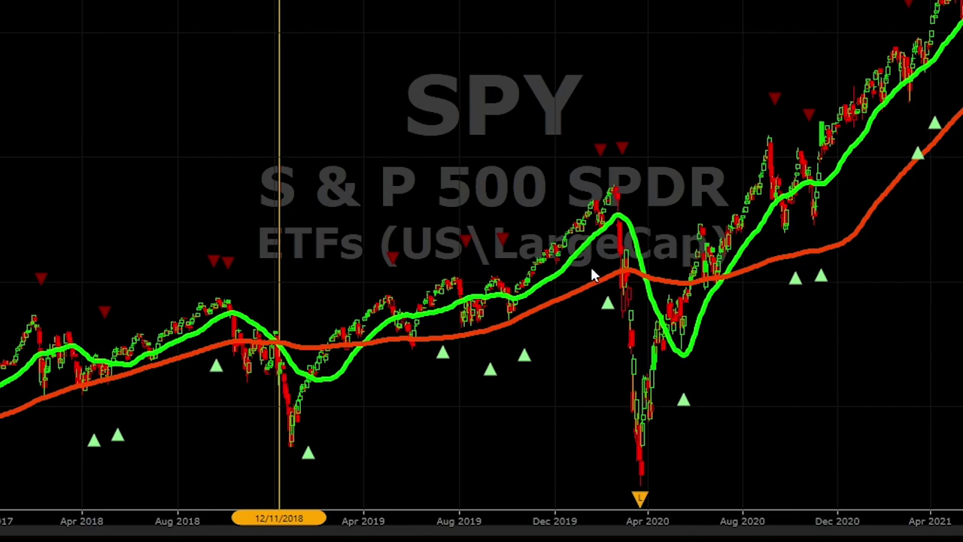
mouse_move(611, 216)
mouse_move(646, 284)
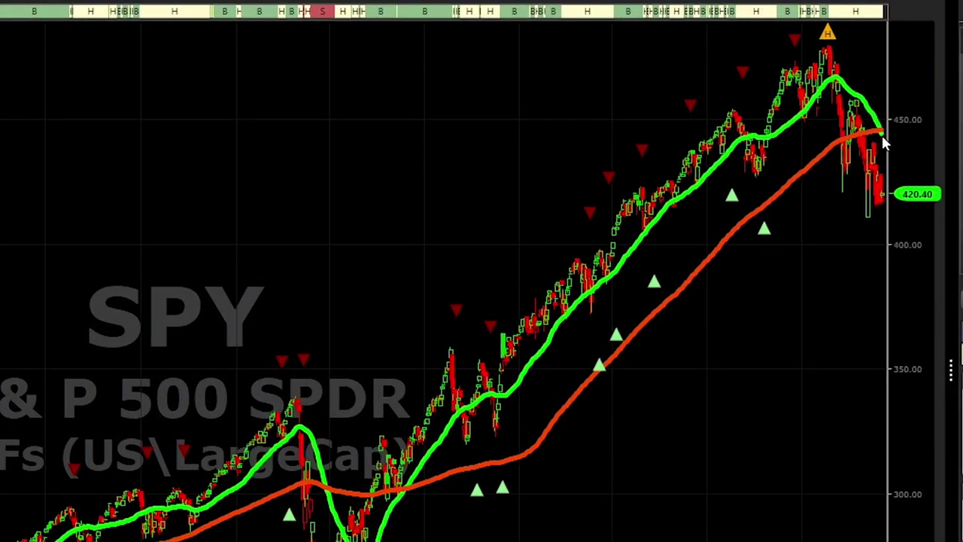
mouse_move(885, 143)
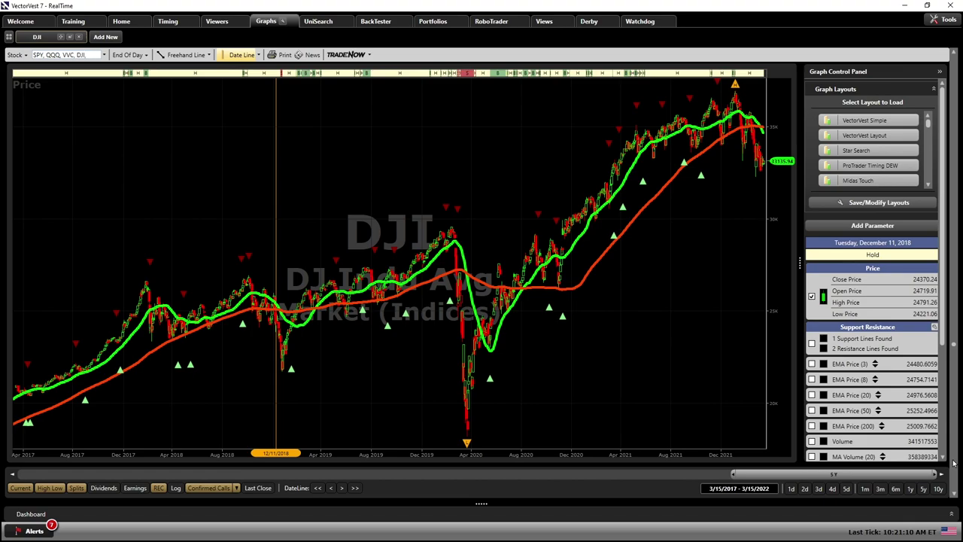
- Step the graph from DJI to the Invesco QQQ Trust ETF (QQQ)
key("Up")
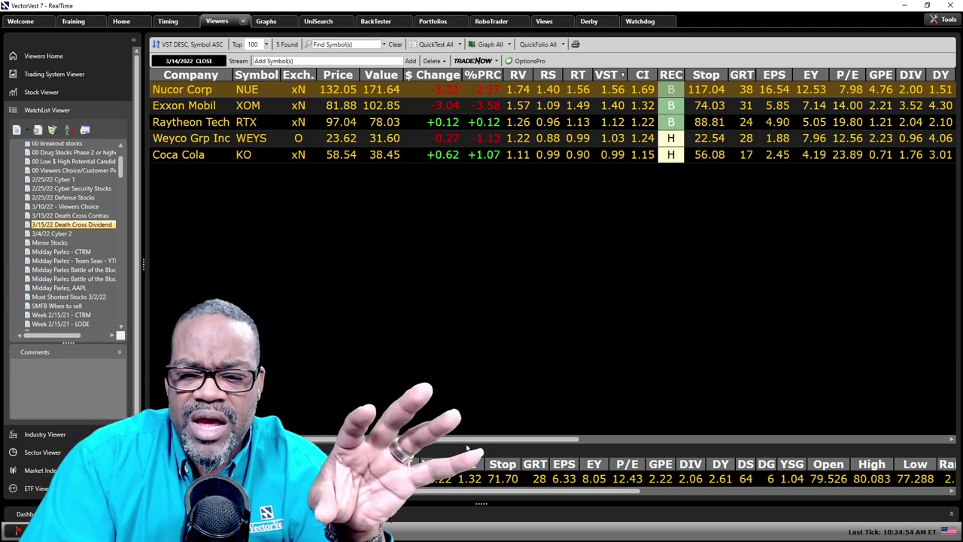
- Scroll the Death Cross Dividend watchlist right to its sales, Industry and Sector columns
left_click_drag(470, 441, 890, 468)
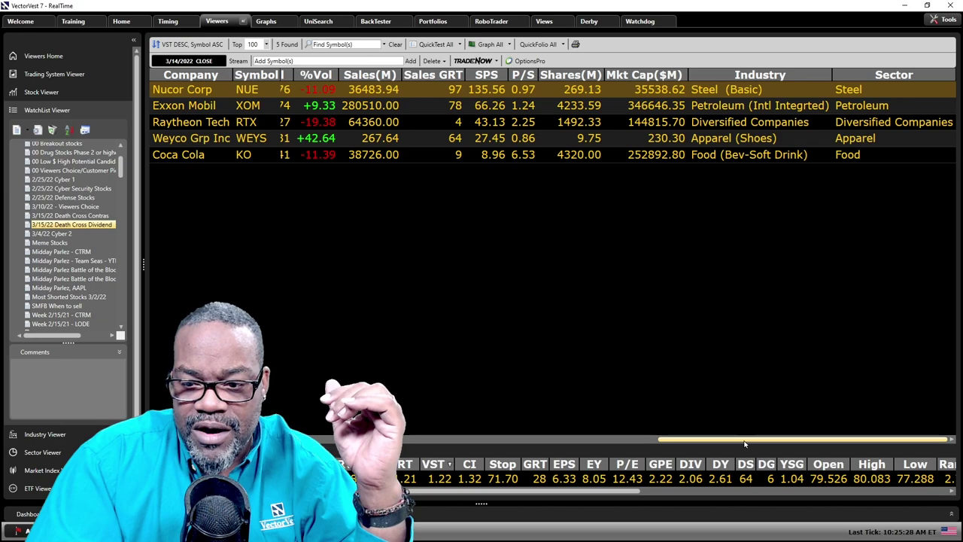
- Scroll the watchlist back left to the Company, Price, Value and REC columns
left_click_drag(762, 438, 402, 439)
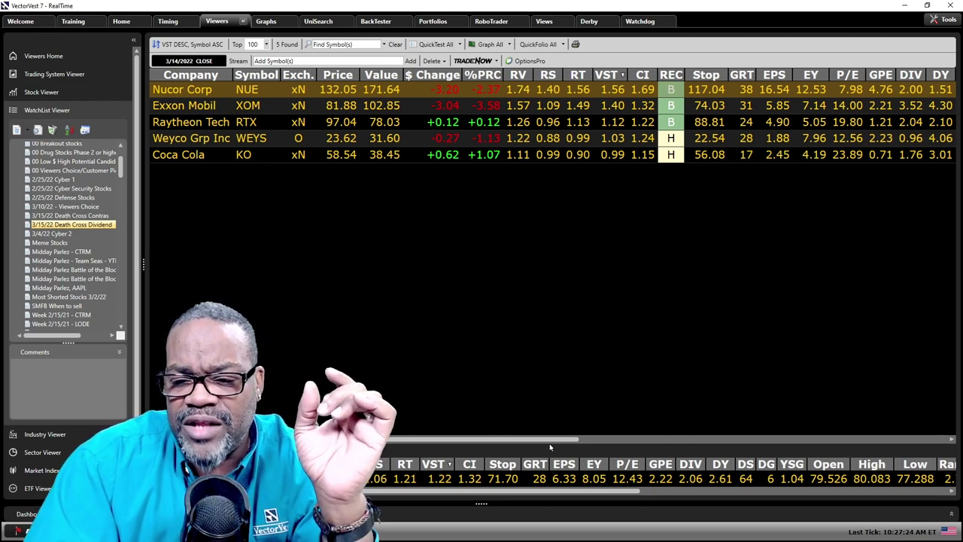
- Select Nucor through Coca Cola and open stock graphs for all five stocks
left_click_drag(548, 441, 664, 444)
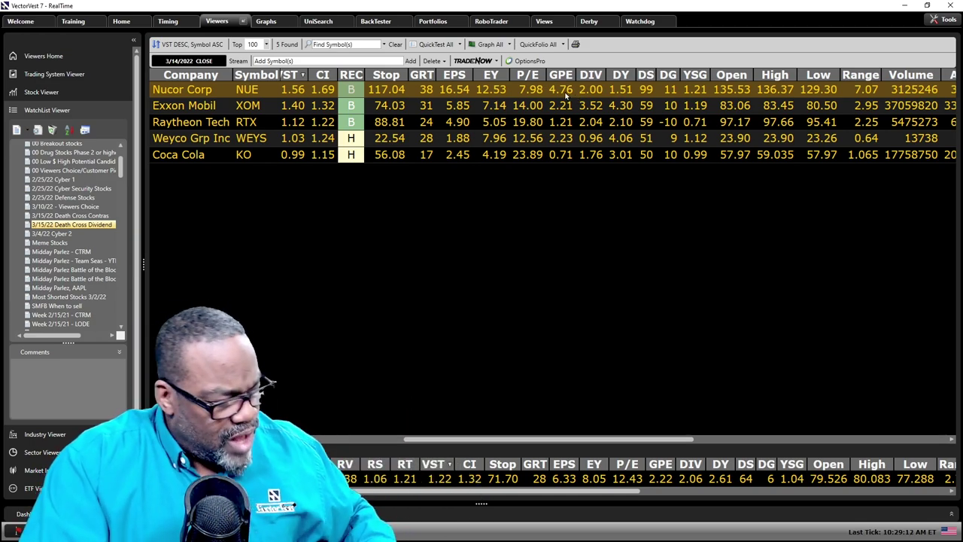
left_click(555, 155, "shift")
right_click(556, 155)
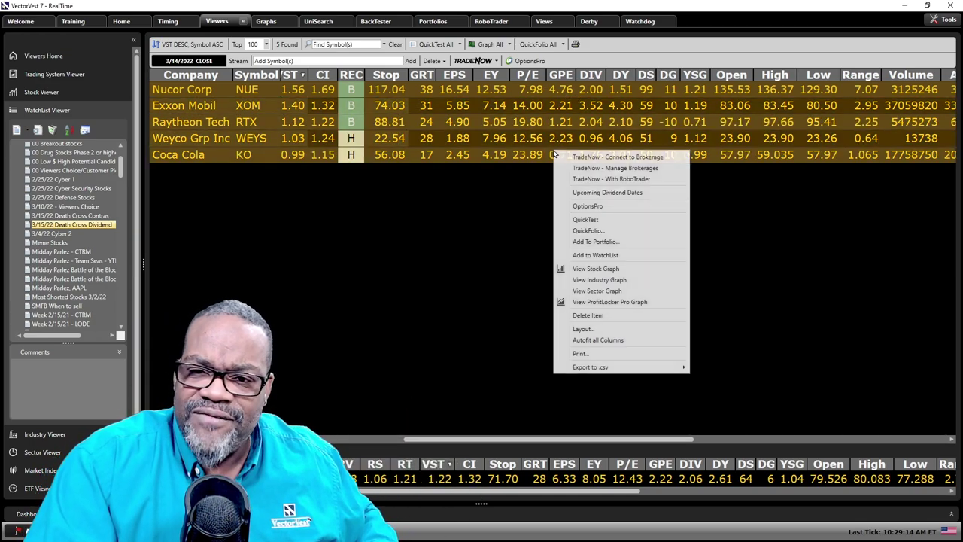
left_click(593, 269)
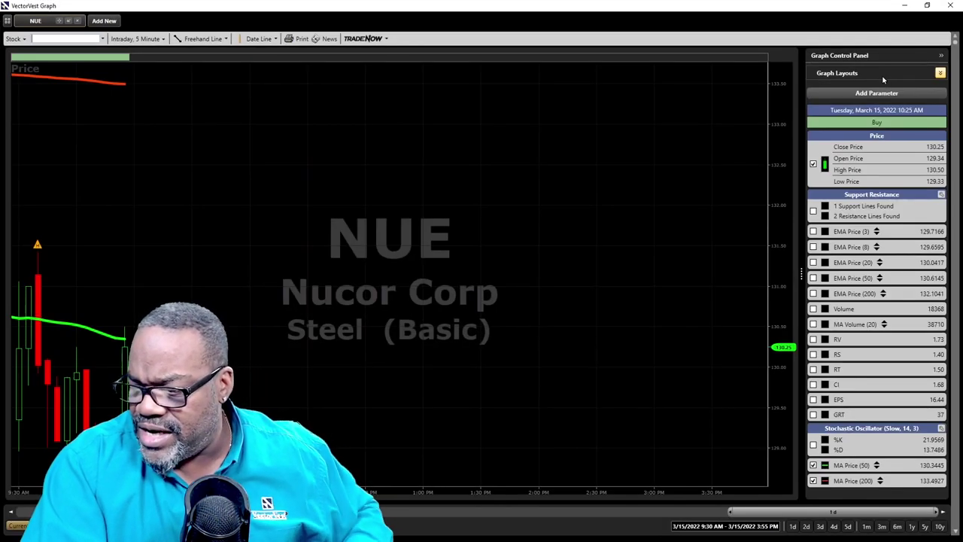
- Switch the NUE chart to an end-of-day 3-month daily view, 12/15/2021–3/15/2022
left_click(882, 527)
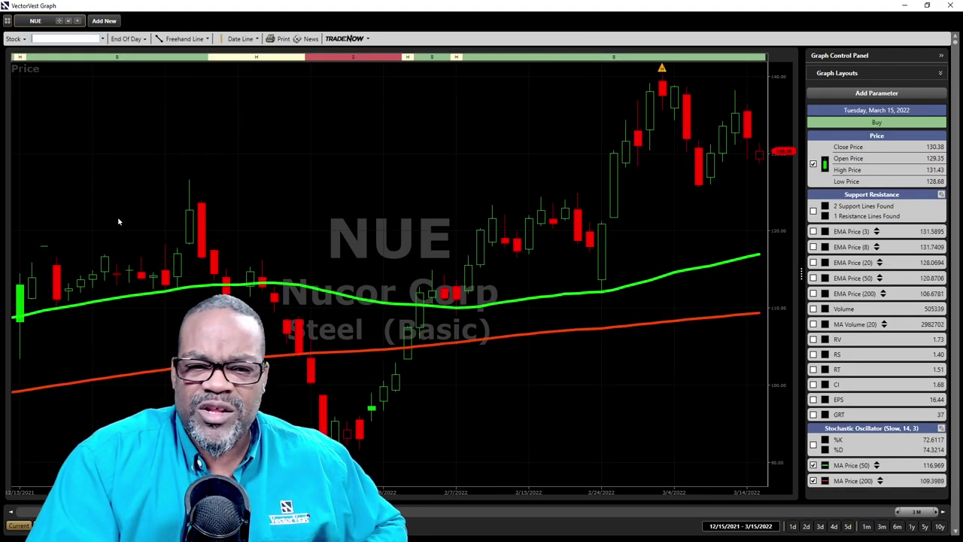
mouse_move(224, 279)
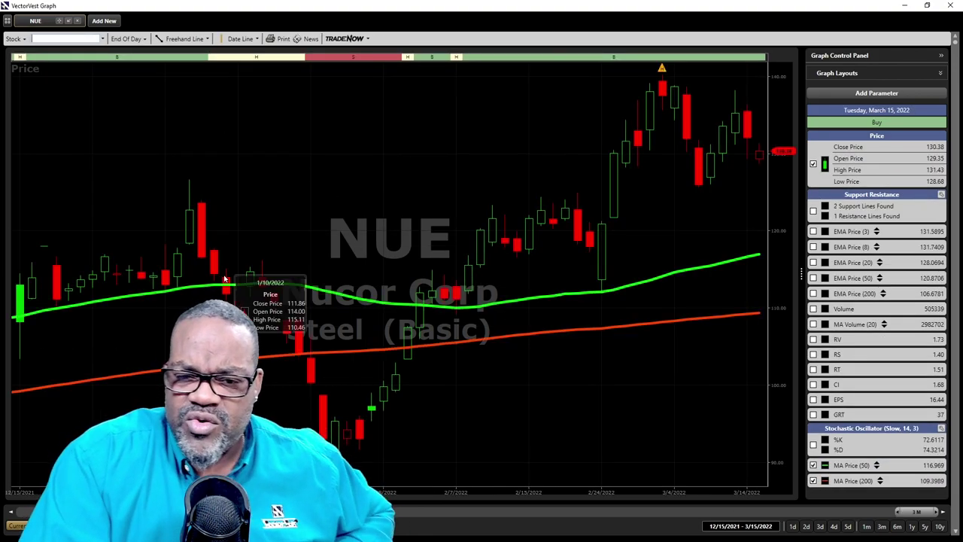
left_click(848, 74)
- Load the GETJR Swing layout: 20-day EMA, resistance line, volume and EPS panes
scroll(871, 144, "down", 5)
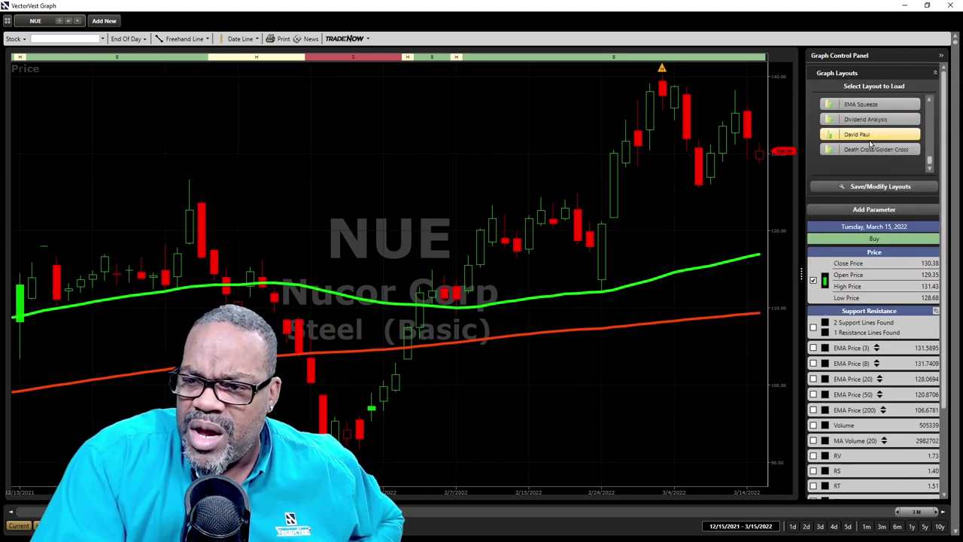
scroll(871, 144, "up", 3)
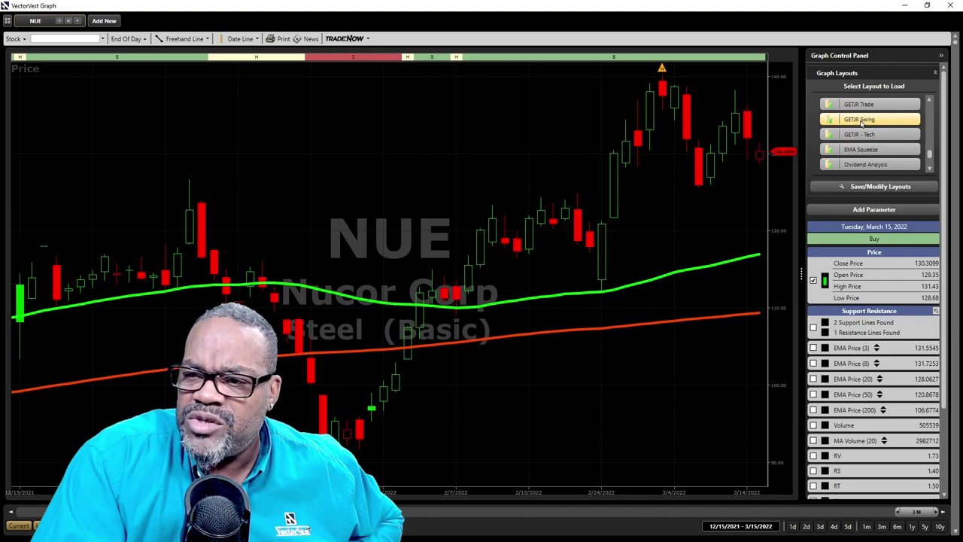
left_click(859, 132)
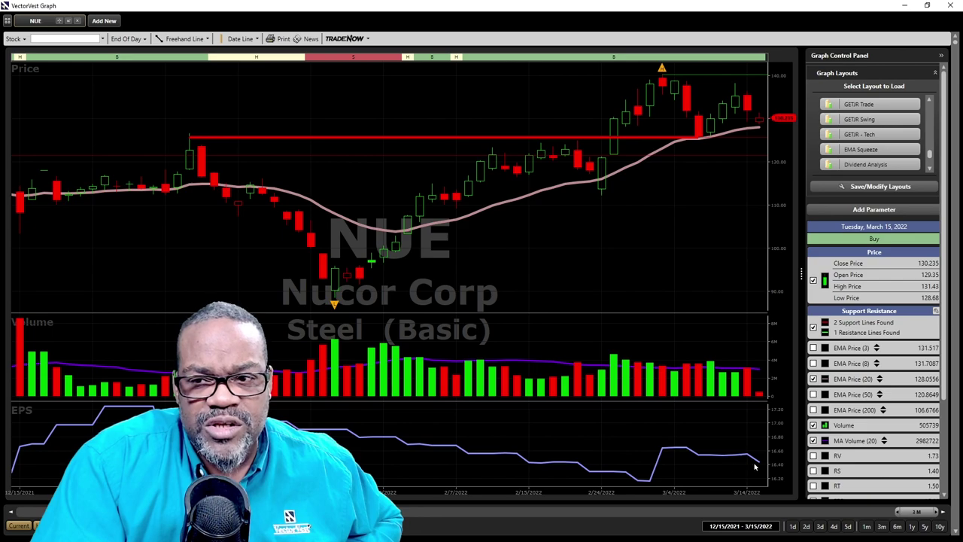
- Add a DIV (Dividend Paid) pane below EPS on the NUE chart, then advance to Exxon Mobil (XOM)
mouse_move(755, 466)
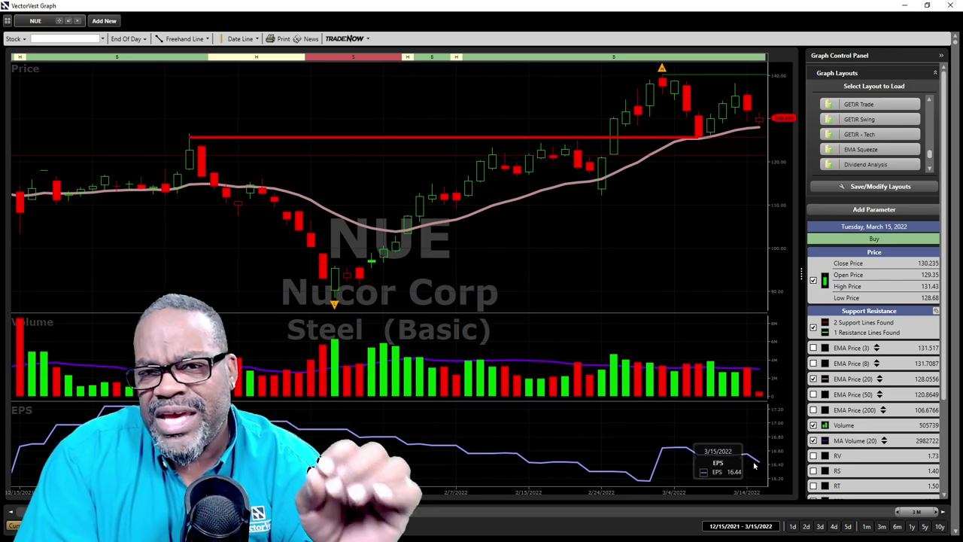
scroll(855, 439, "down", 3)
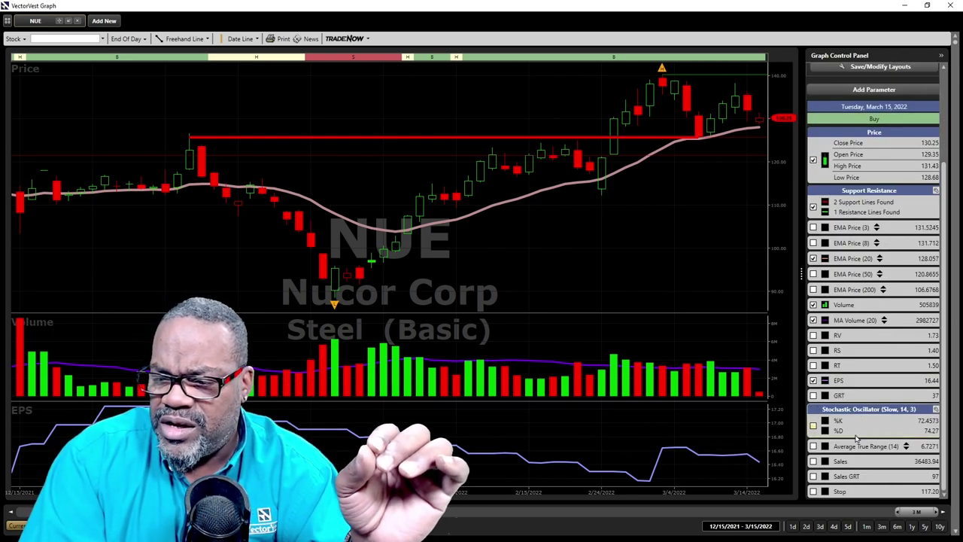
scroll(856, 439, "up", 3)
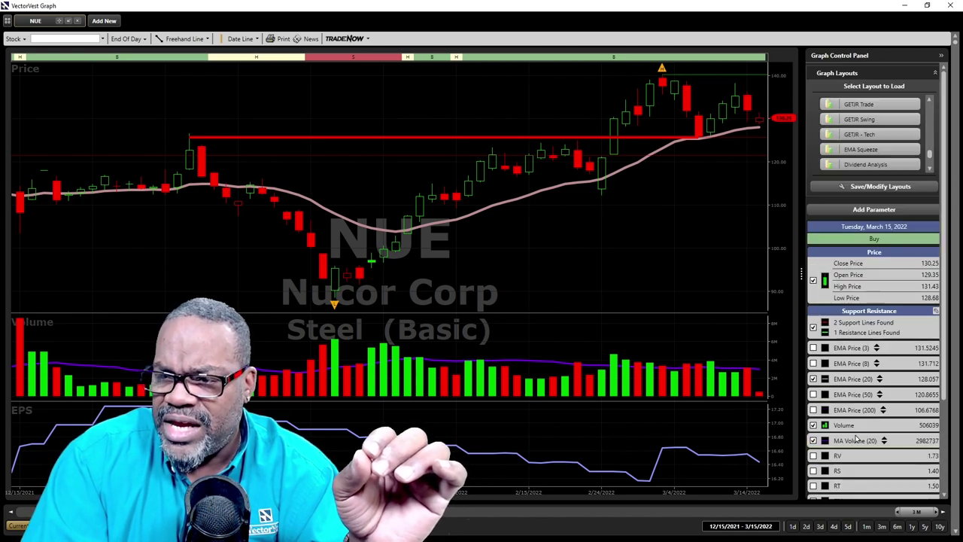
left_click(855, 213)
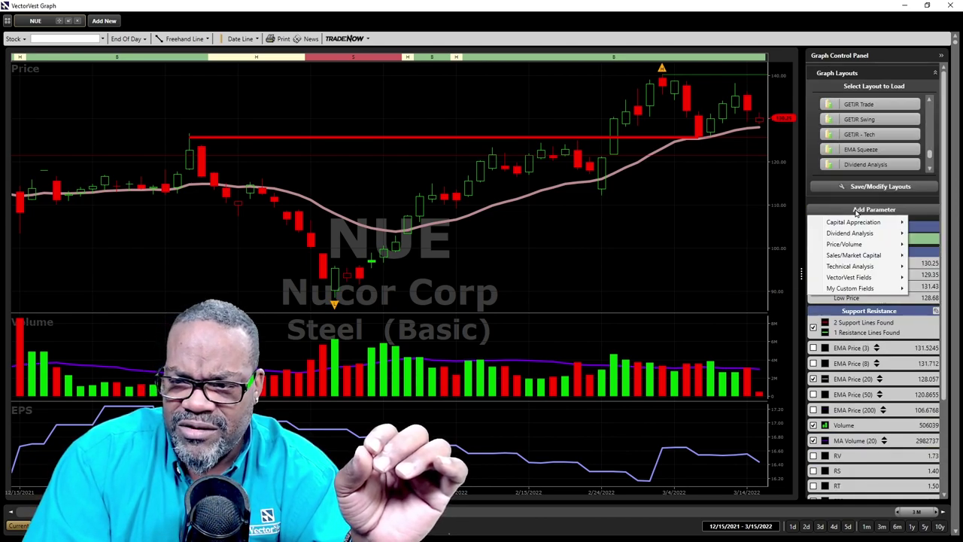
mouse_move(851, 234)
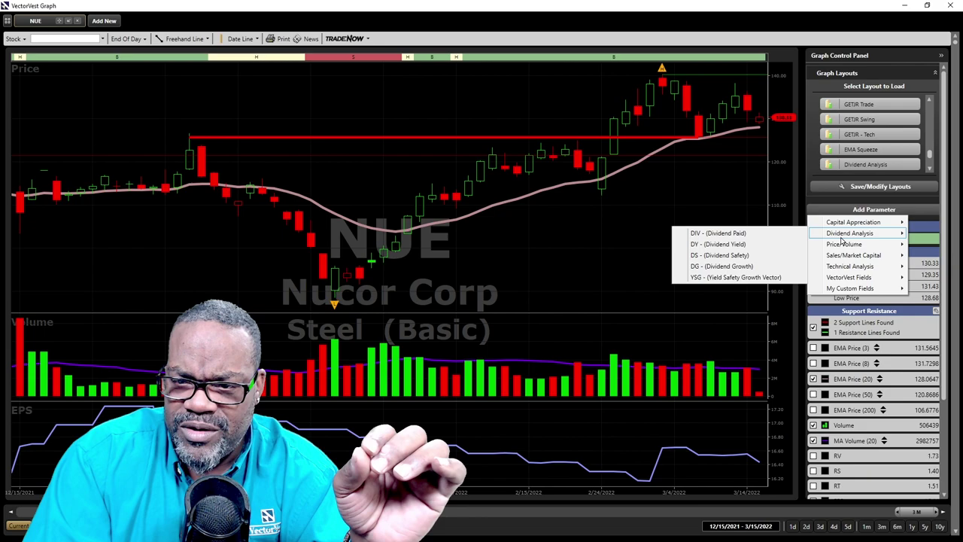
left_click(738, 233)
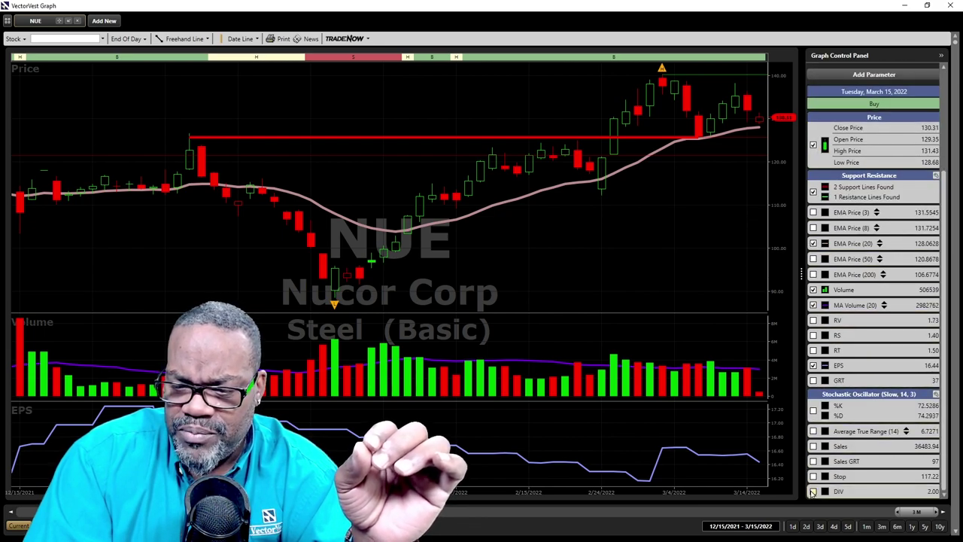
left_click(812, 492)
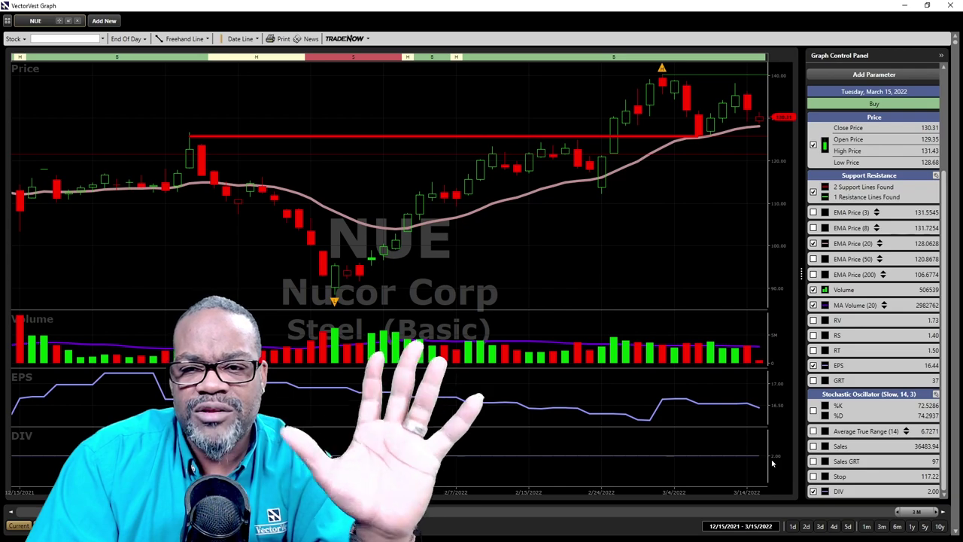
left_click(951, 510)
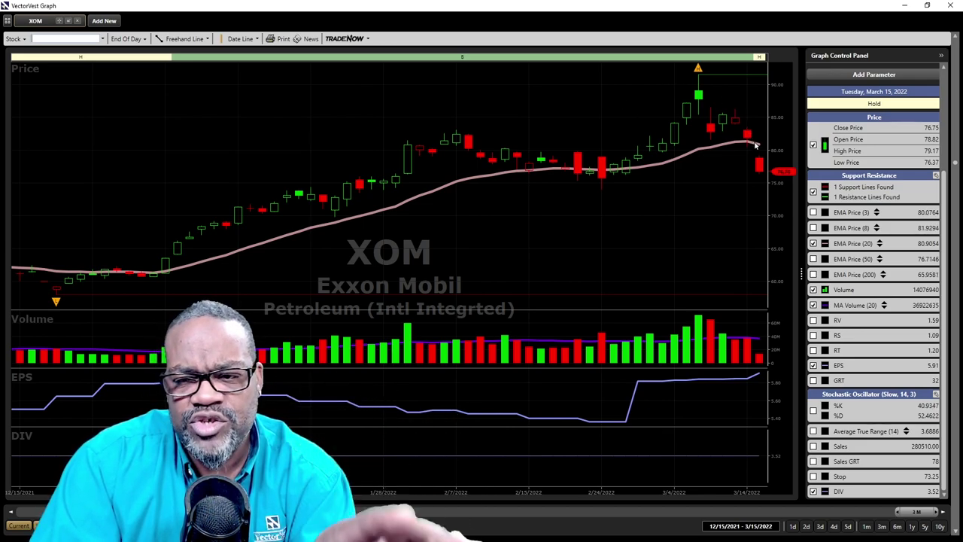
- Review the Exxon Mobil chart, then step to Raytheon Tech (RTX)
mouse_move(758, 155)
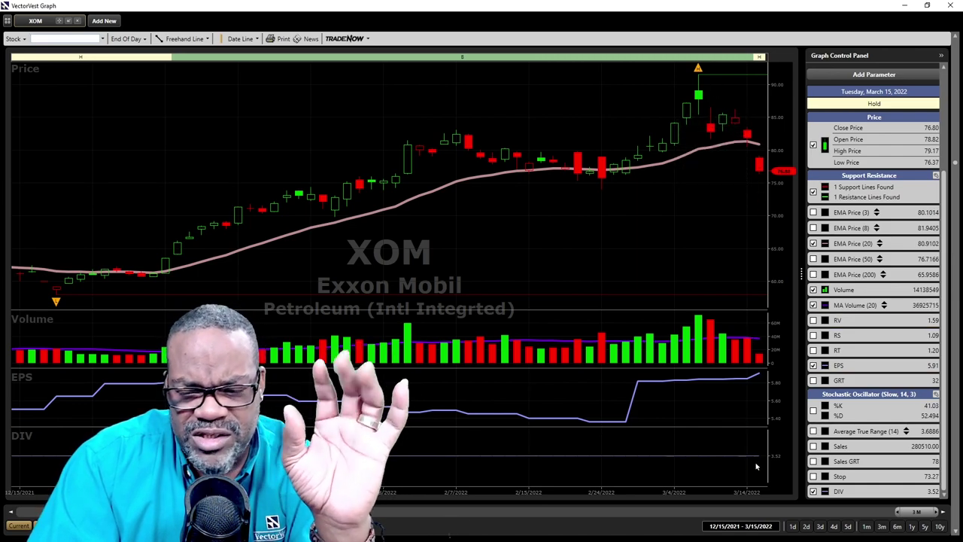
mouse_move(758, 467)
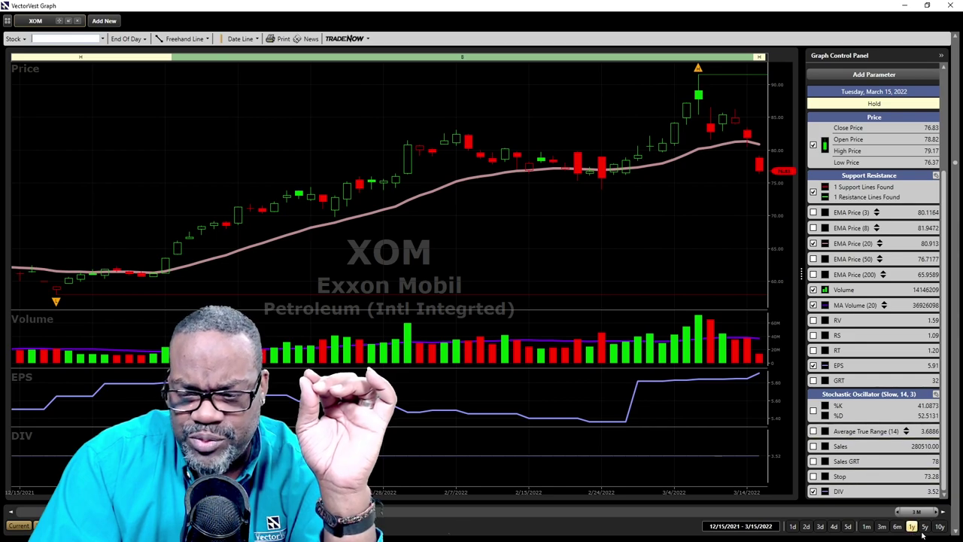
key("Down")
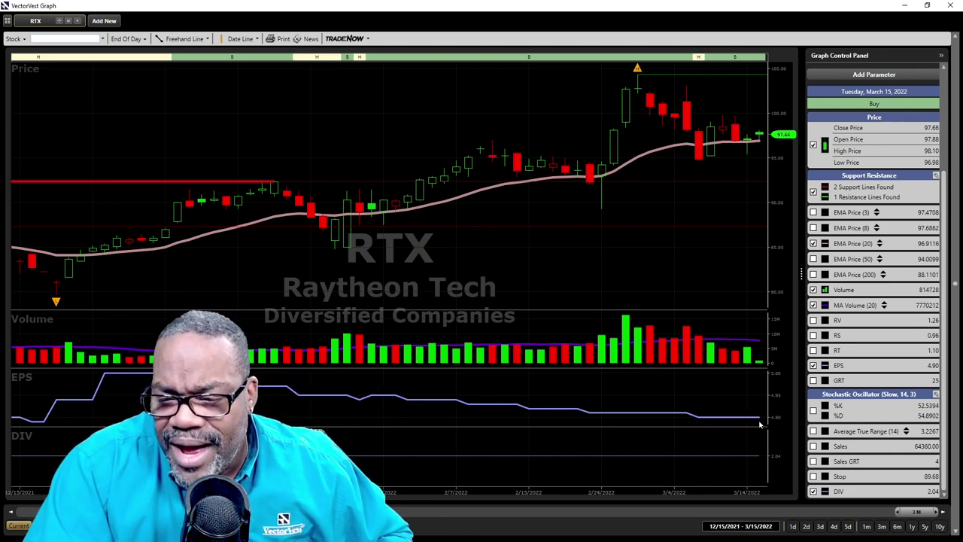
- Step through Weyco Grp (WEYS) to the Coca Cola (KO) chart
left_click(956, 521)
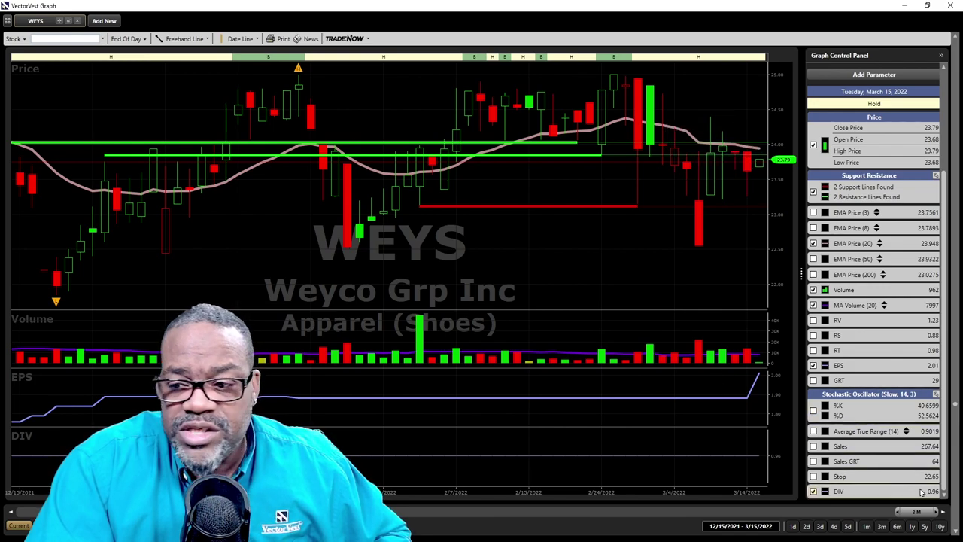
key("Down")
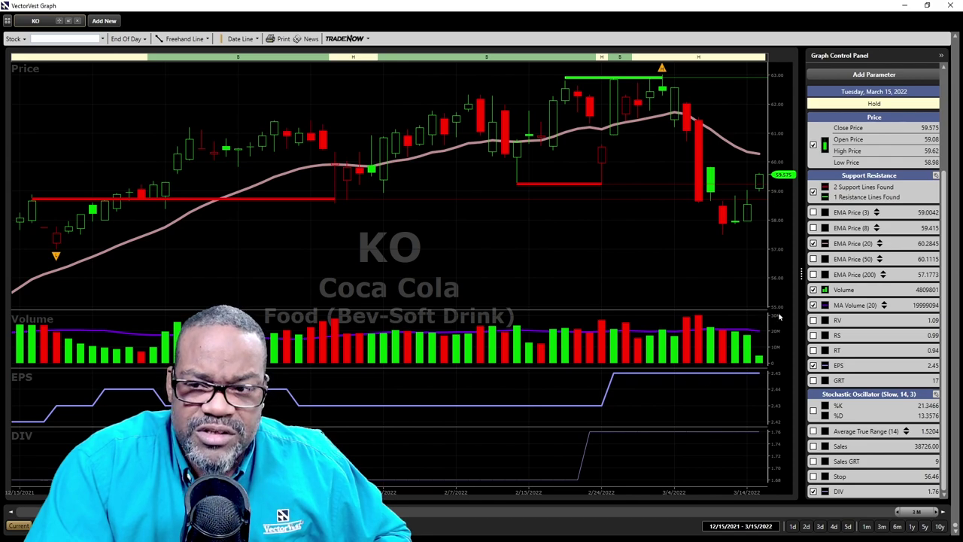
mouse_move(765, 178)
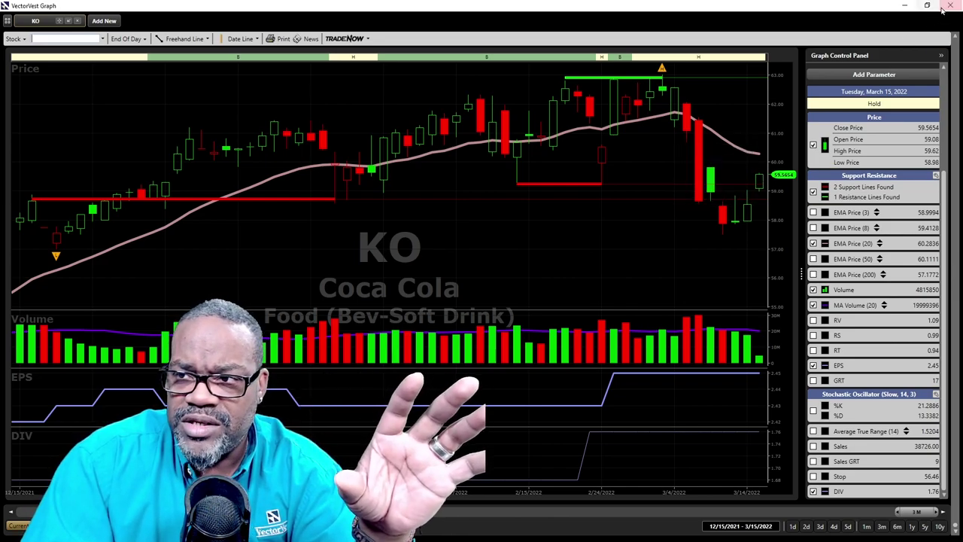
- Close the graph and show the 3/15/22 Death Cross Contras watchlist with streamed live prices
left_click(950, 6)
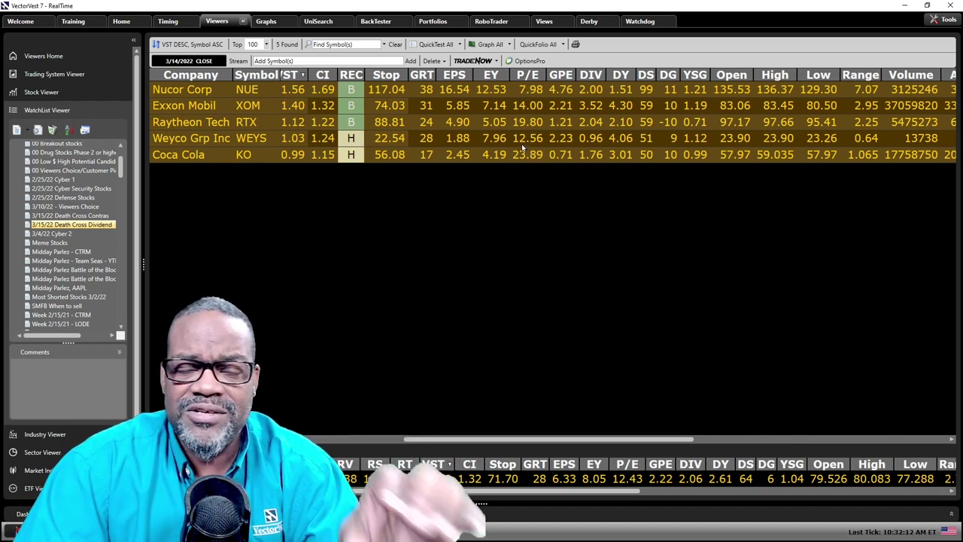
left_click(91, 215)
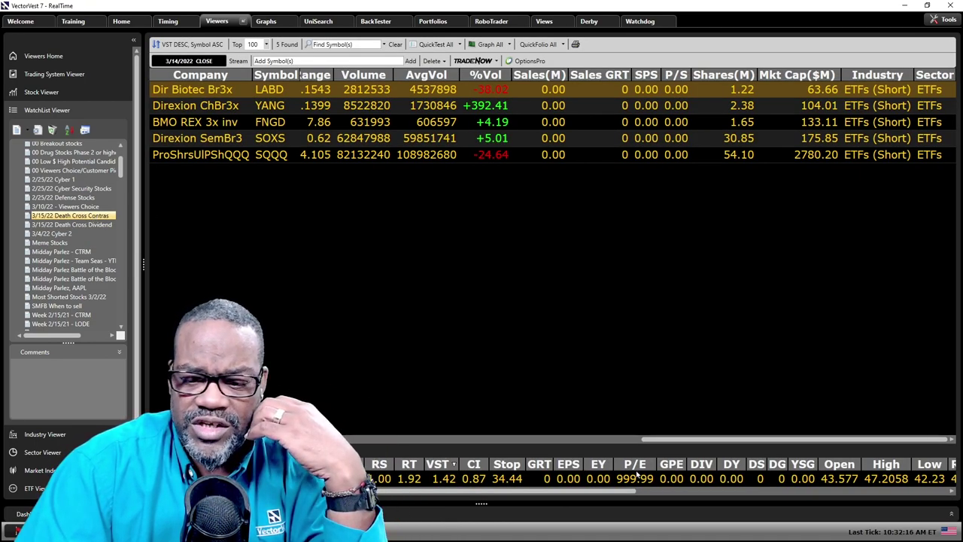
left_click_drag(653, 442, 352, 443)
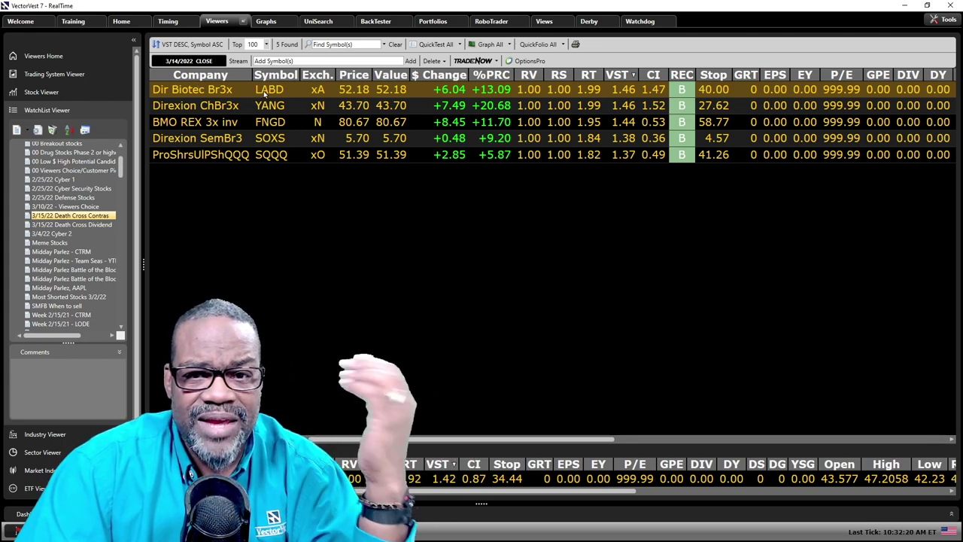
left_click(241, 62)
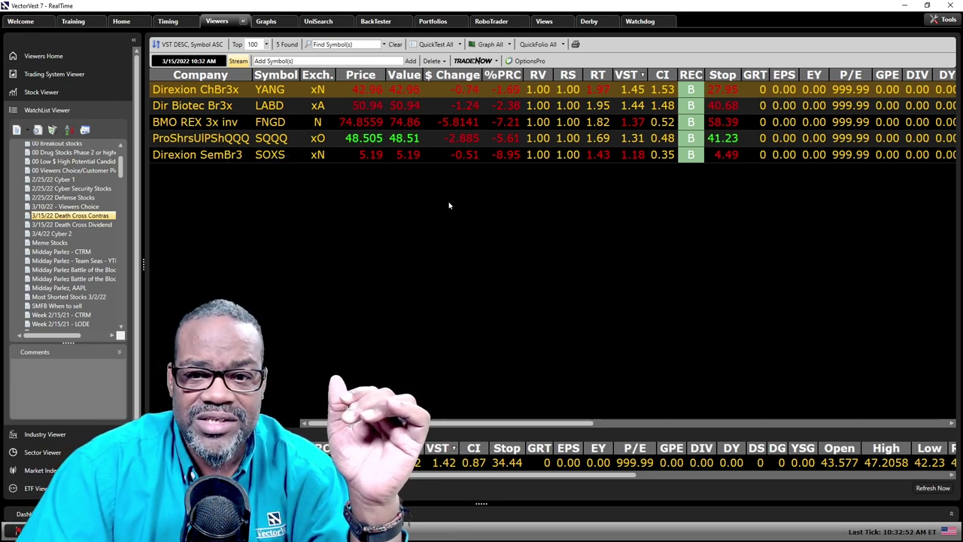
- Graph all watchlist ETFs in a maximized window on a 3-month daily view
left_click(490, 44)
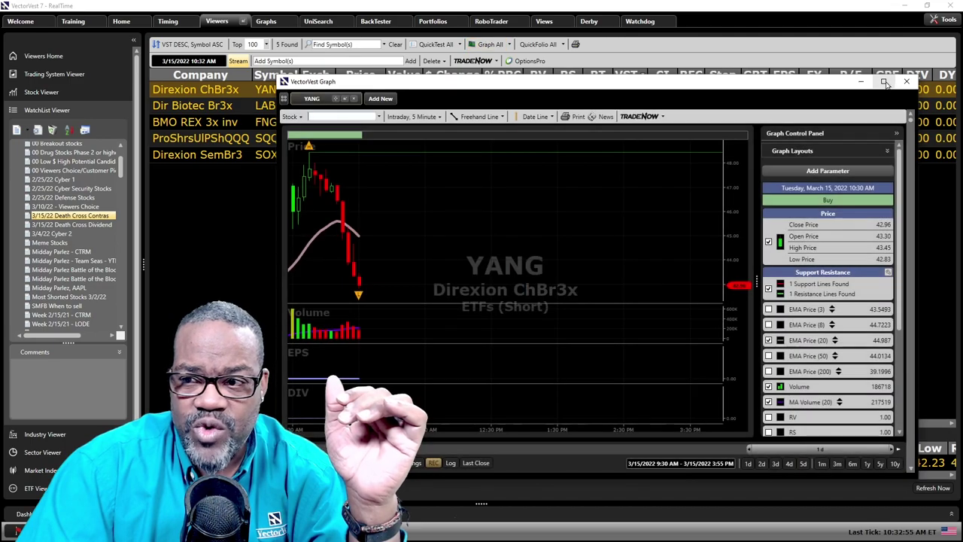
left_click(884, 81)
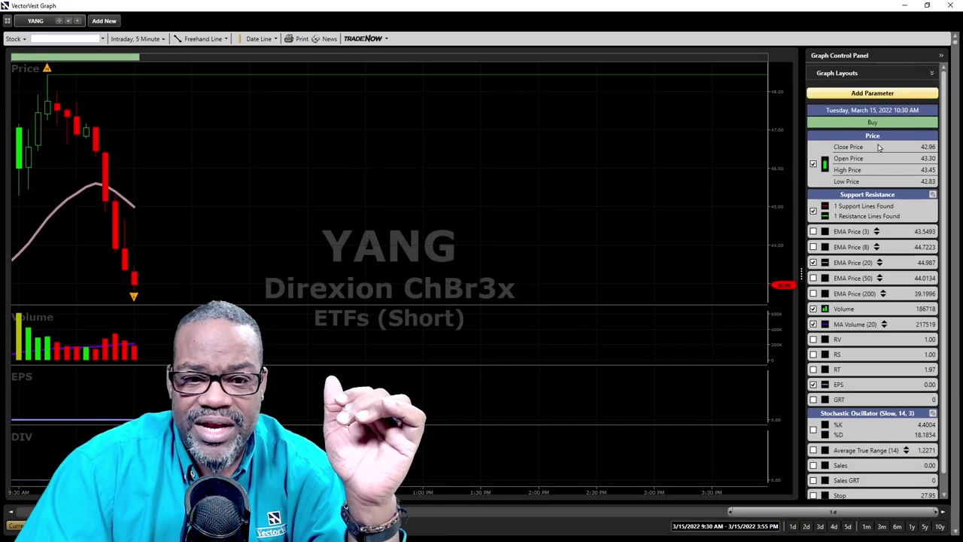
left_click(884, 528)
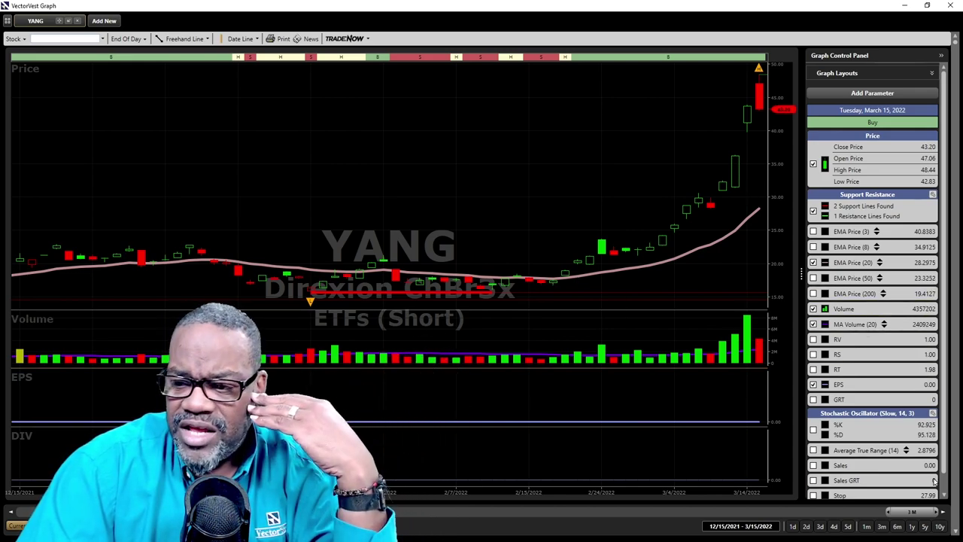
- Step through the LABD, FNGD, SQQQ and SOXS charts, then close the graph
key("Down")
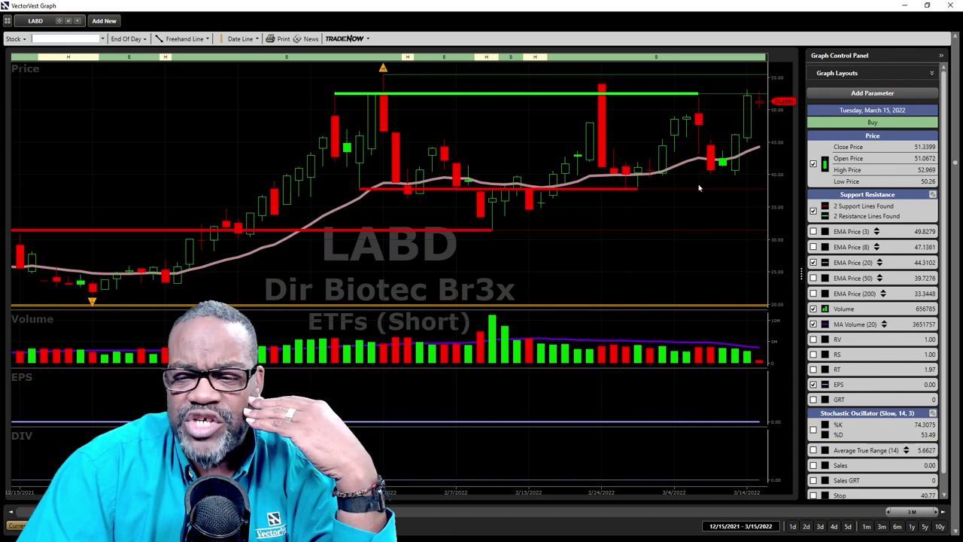
key("Down")
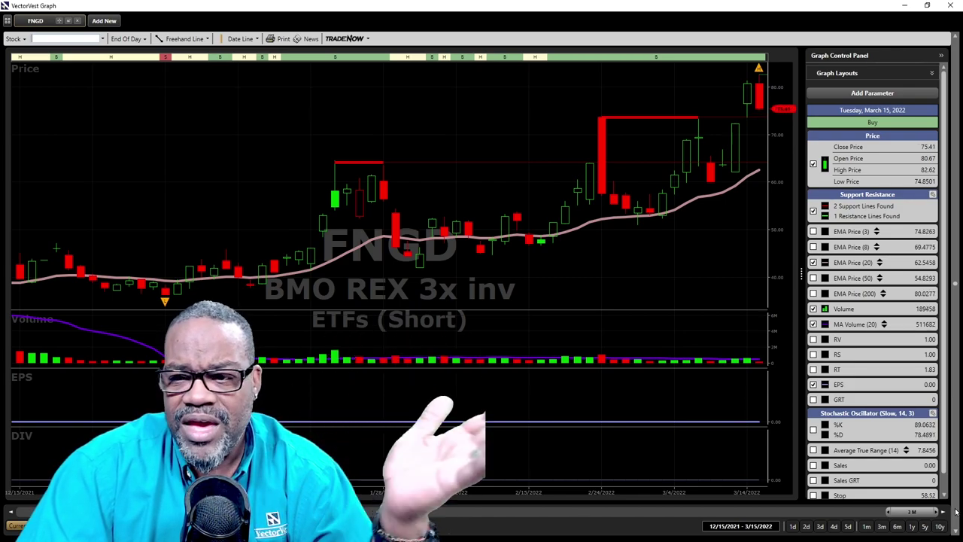
key("Down")
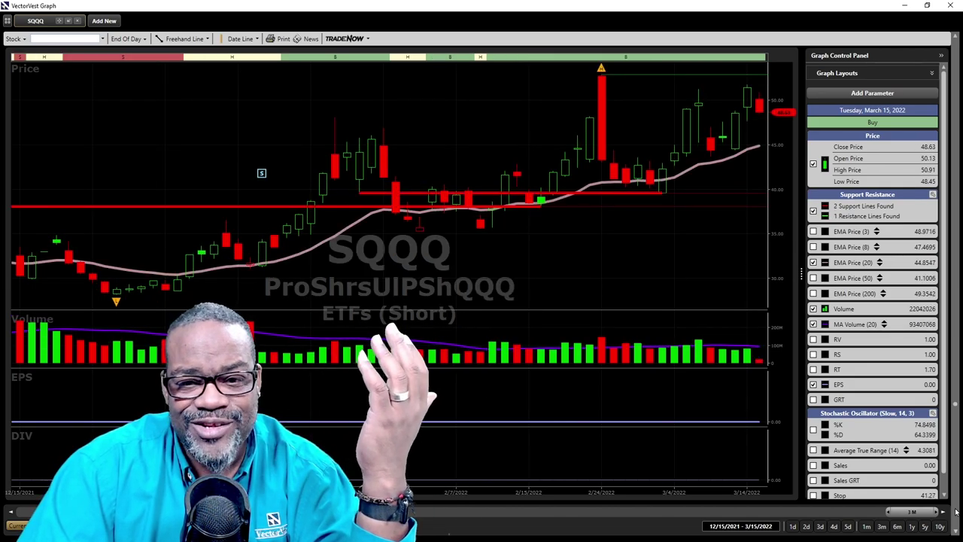
key("Down")
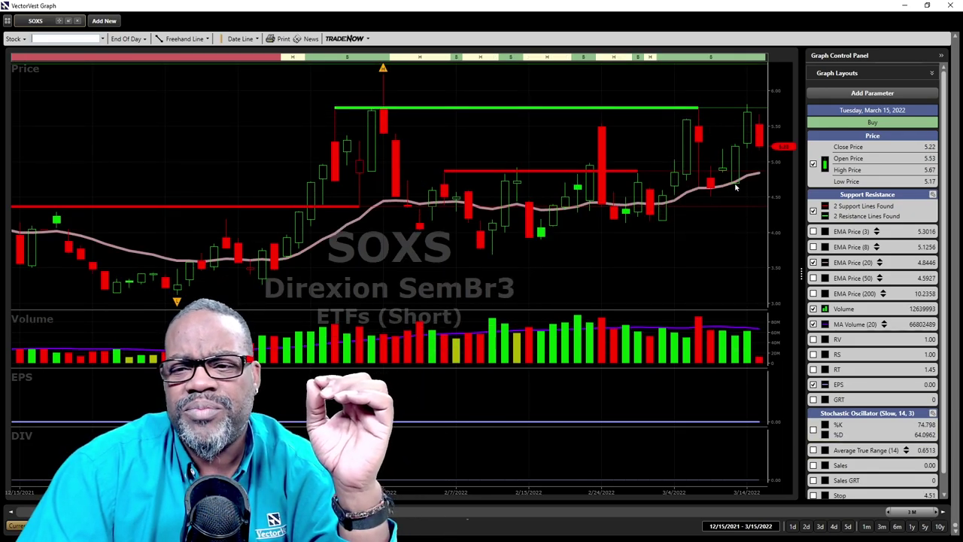
left_click(952, 6)
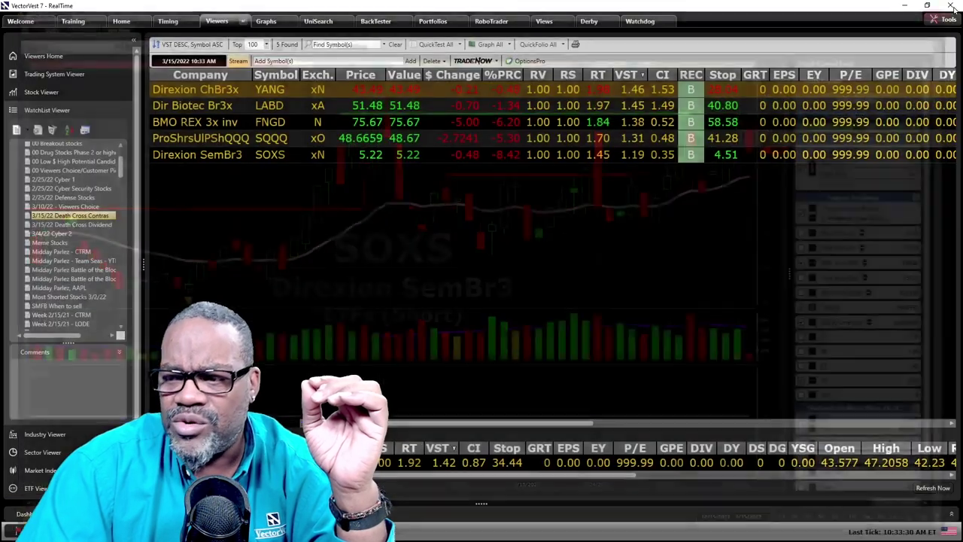